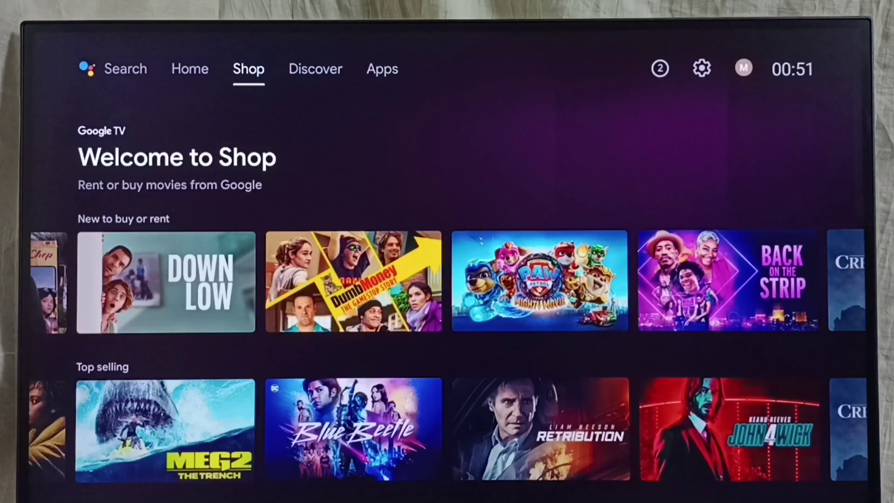
Open the TV Settings from the gear icon and go into Device Preferences
key(Right)
key(Right)
key(Right)
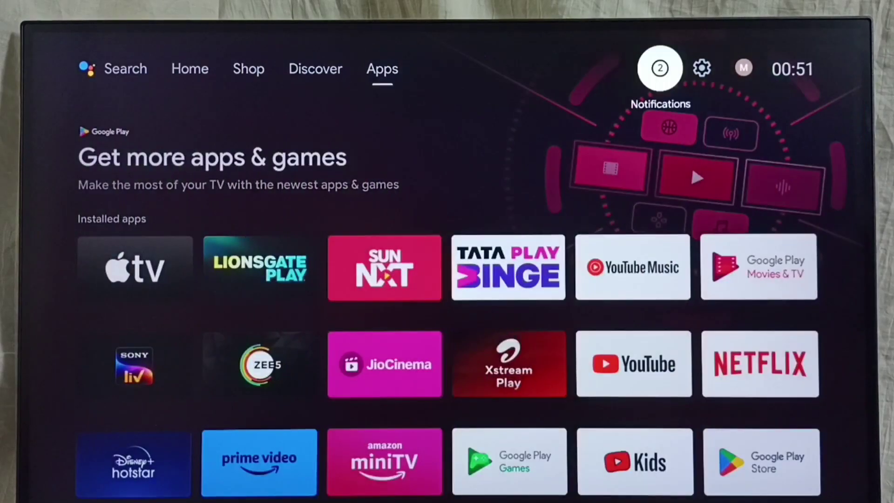
key(Right)
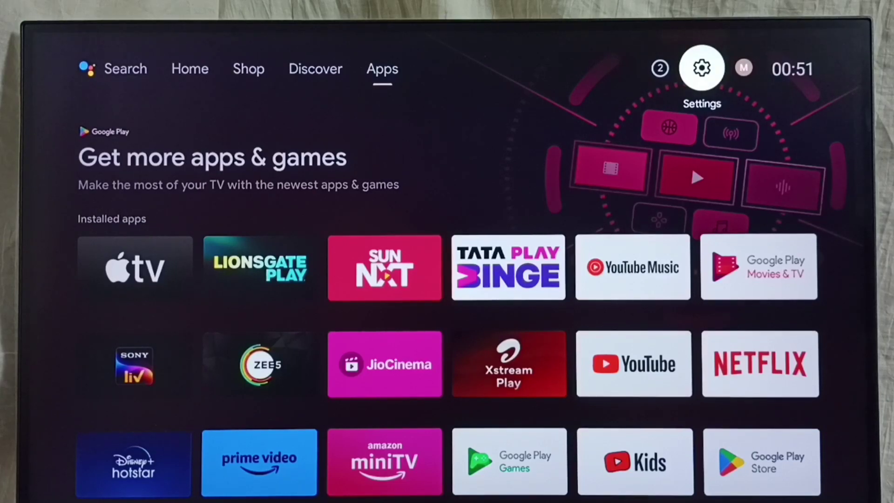
key(Return)
key(Down)
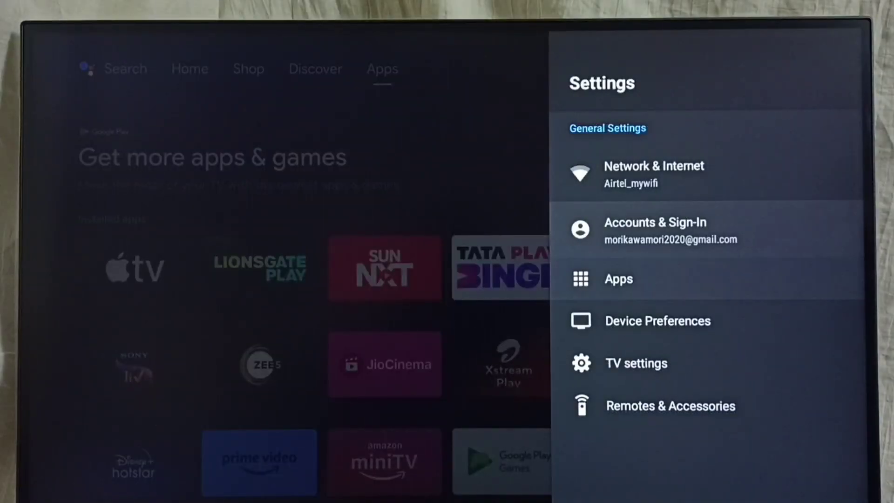
key(Down)
key(Down)
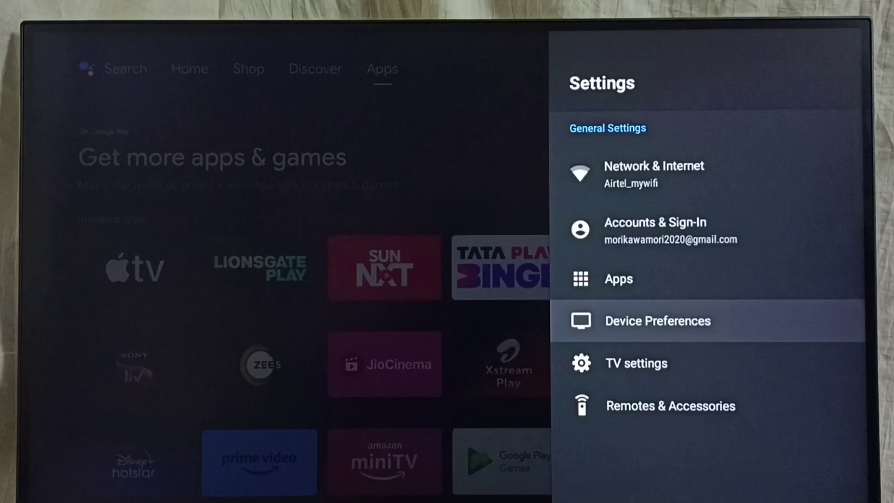
key(Return)
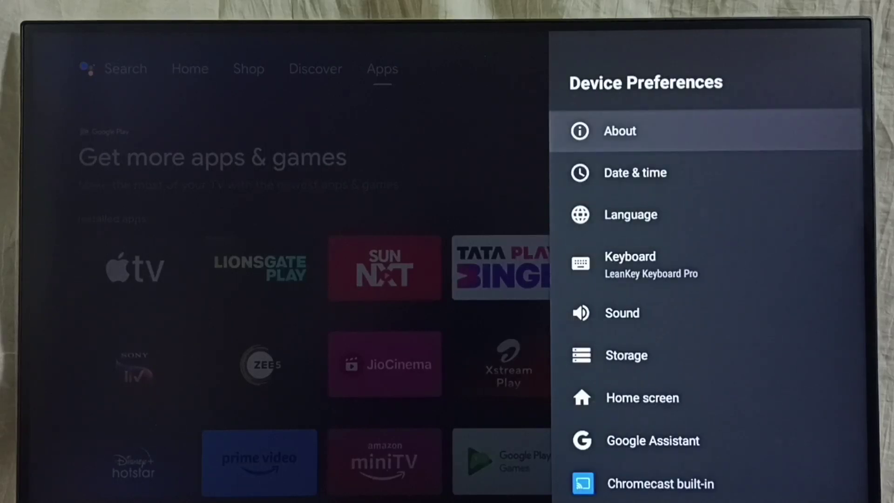
Open About and scroll down to the firmware and Android version details
key(Return)
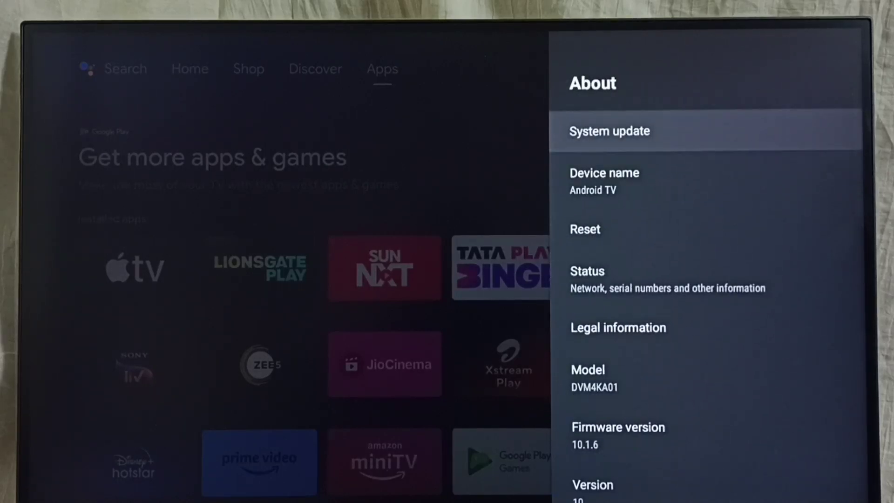
key(Down)
key(Down)
key(Down)
key(Down)
key(Down)
key(Down)
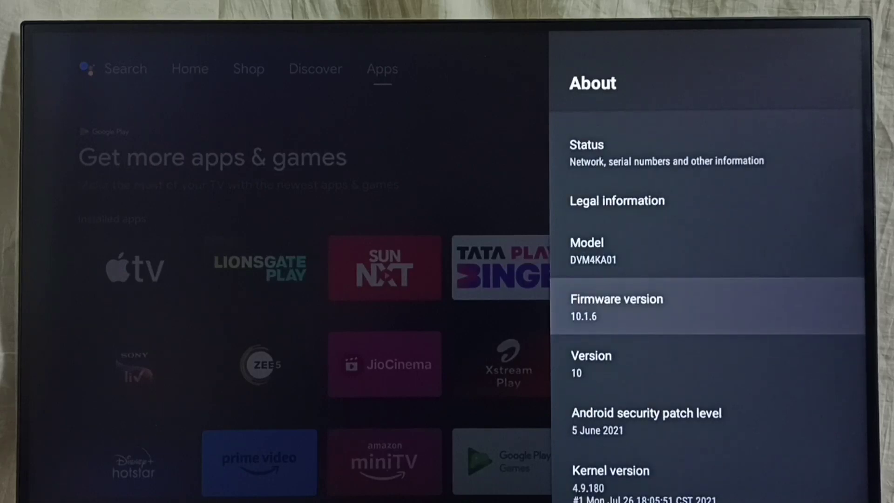
key(Down)
Scroll back up the About list to the System update entry
key(Up)
key(Down)
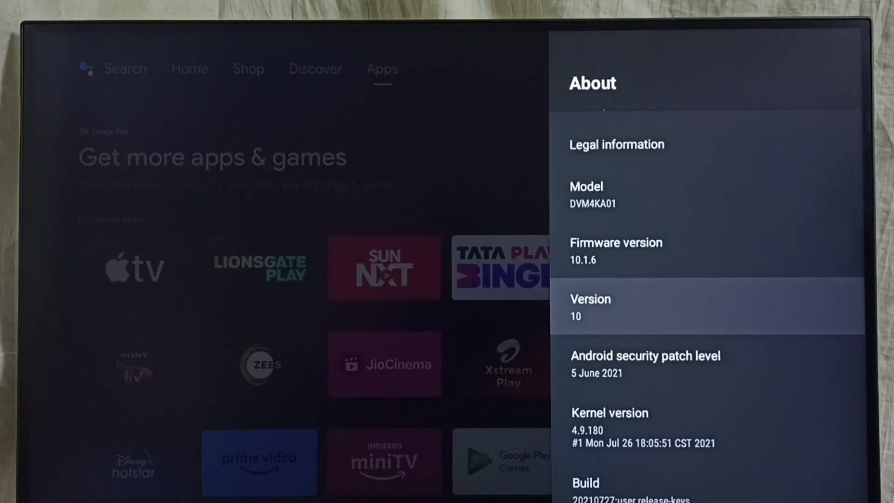
key(Up)
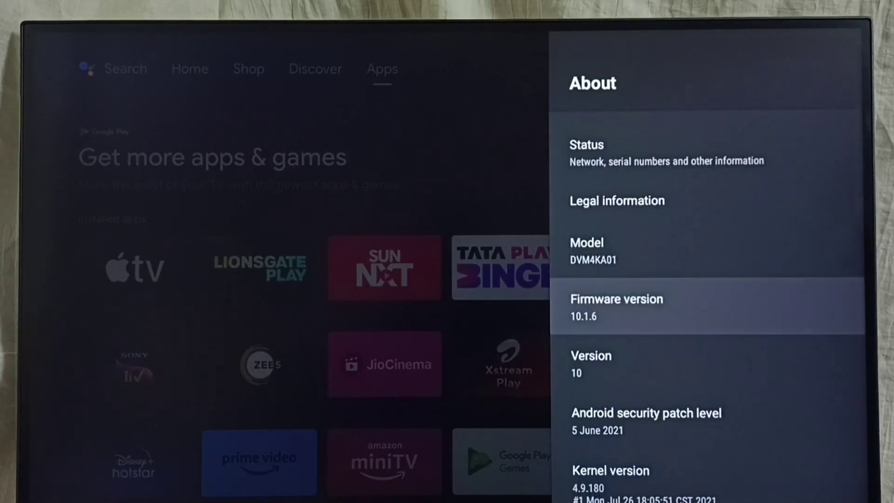
key(Up)
key(Up)
key(Up)
key(Up)
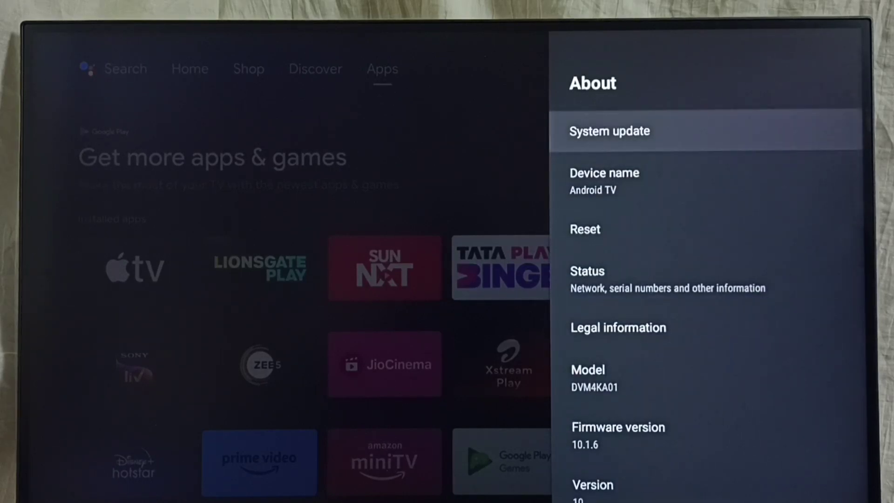
Run the system update check until update V12.1.1 (762 MB) shows a Download button
key(Return)
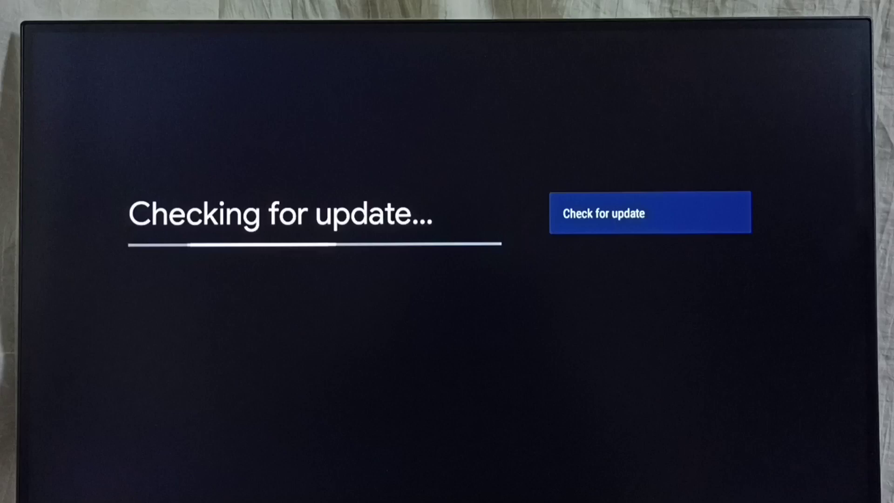